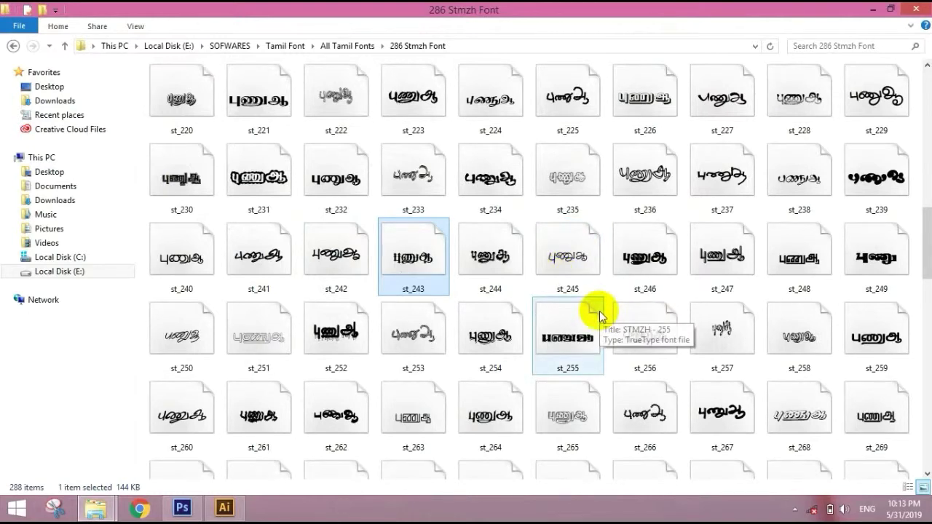
- Minimize both Tamil font folder windows and launch NHM Writer from the desktop
{"action": "left_click", "coordinate": [871, 10]}
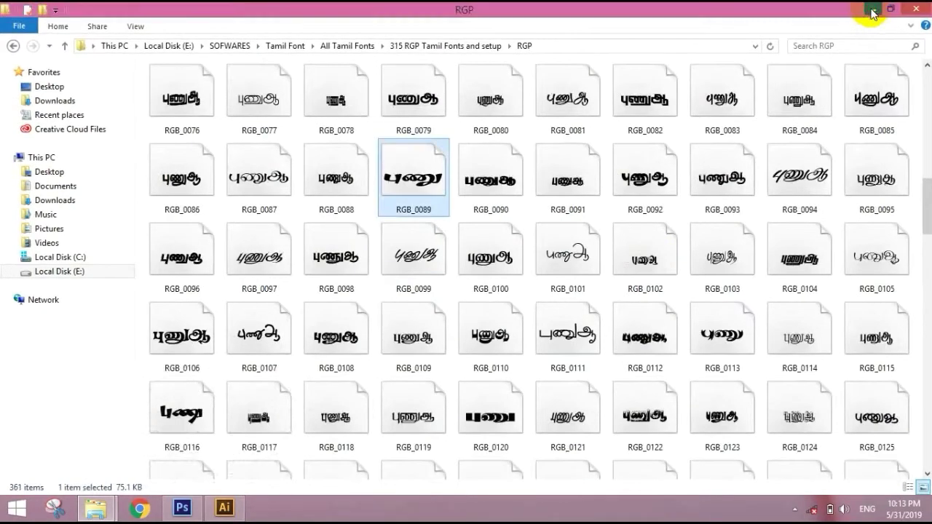
{"action": "left_click", "coordinate": [871, 11]}
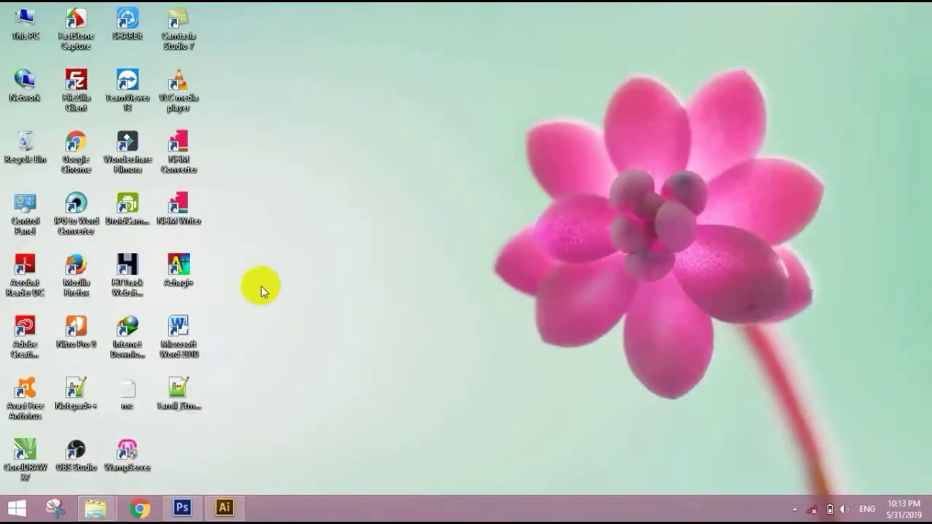
{"action": "left_click", "coordinate": [186, 172]}
{"action": "left_click", "coordinate": [182, 208]}
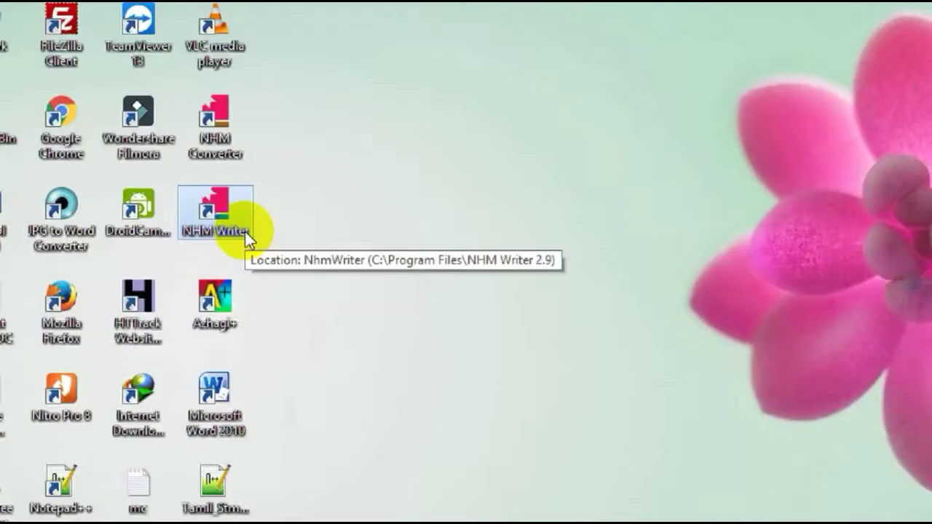
{"action": "double_click", "coordinate": [245, 233]}
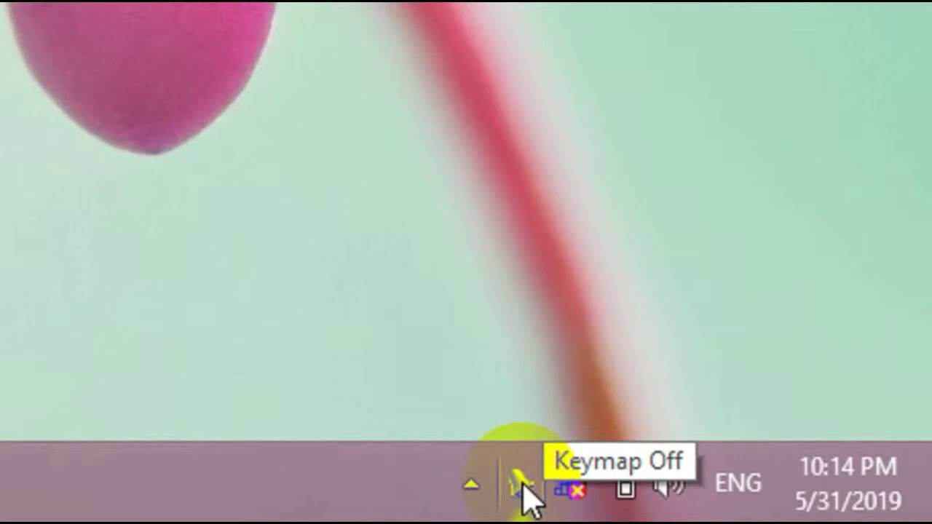
- Import the Tamil_StmzhRgb_Bamini keymap from the desktop through the NHM Writer settings, replacing the existing file
{"action": "right_click", "coordinate": [522, 488]}
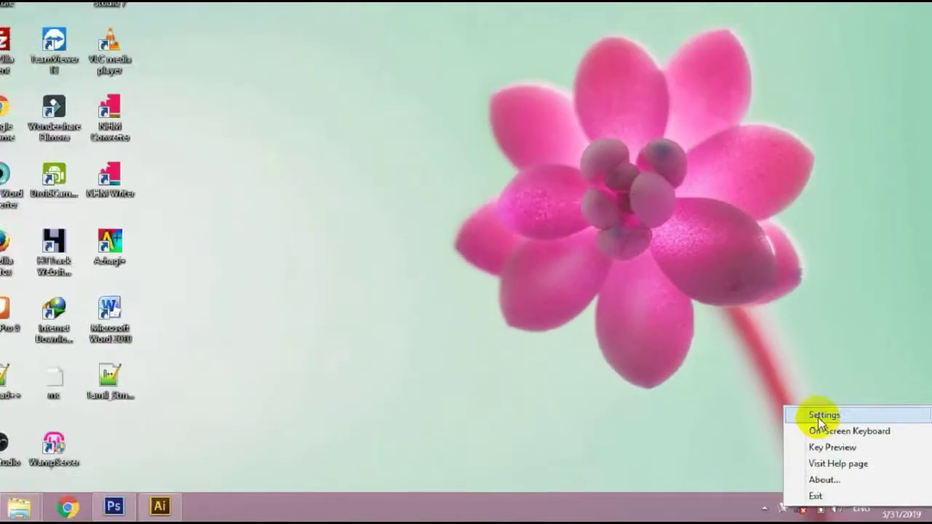
{"action": "left_click", "coordinate": [619, 240]}
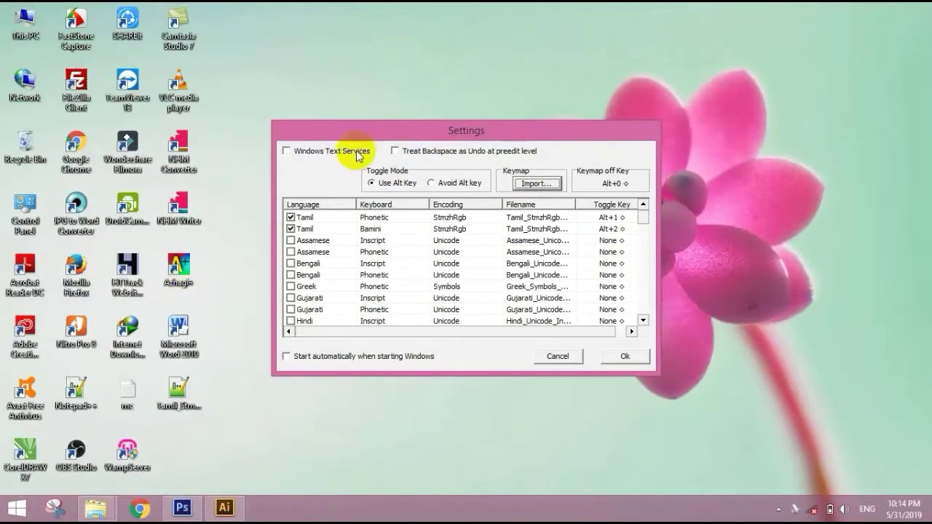
{"action": "left_click", "coordinate": [518, 185]}
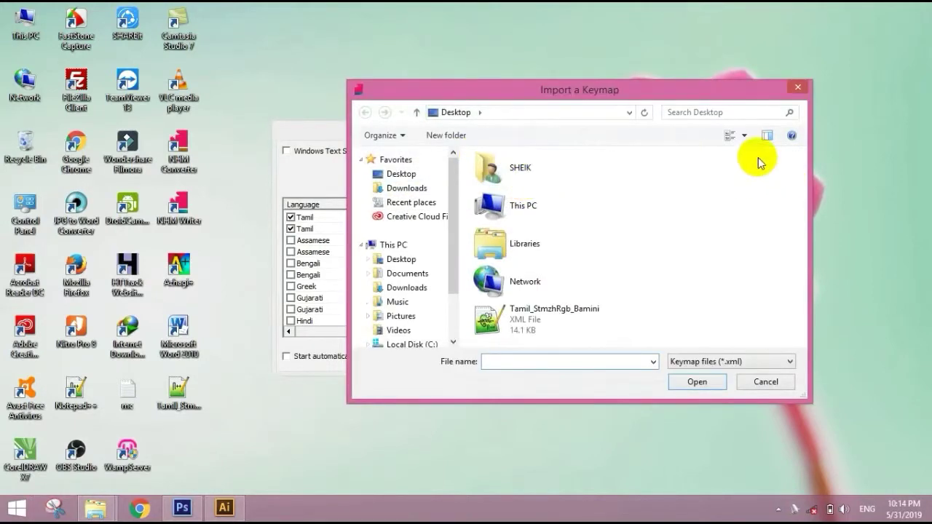
{"action": "left_click_drag", "start_coordinate": [575, 91], "coordinate": [507, 69]}
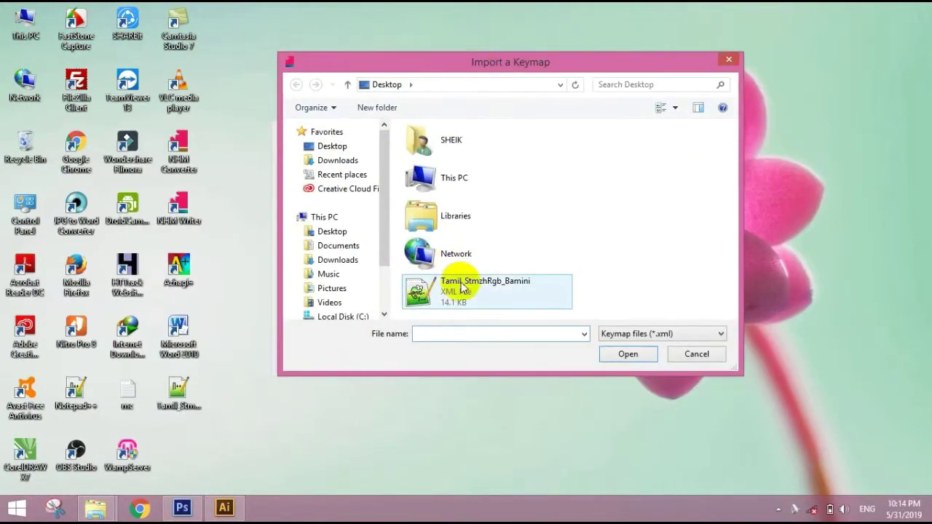
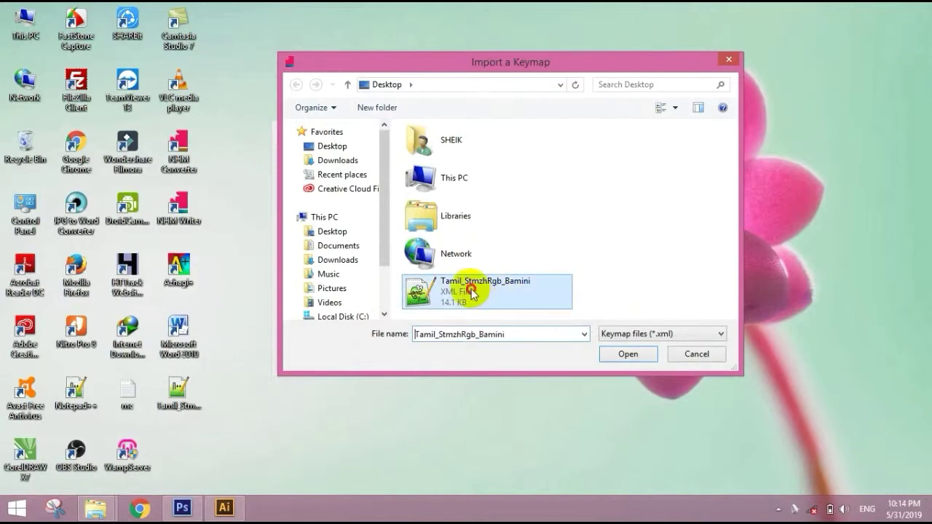
{"action": "left_click", "coordinate": [629, 354]}
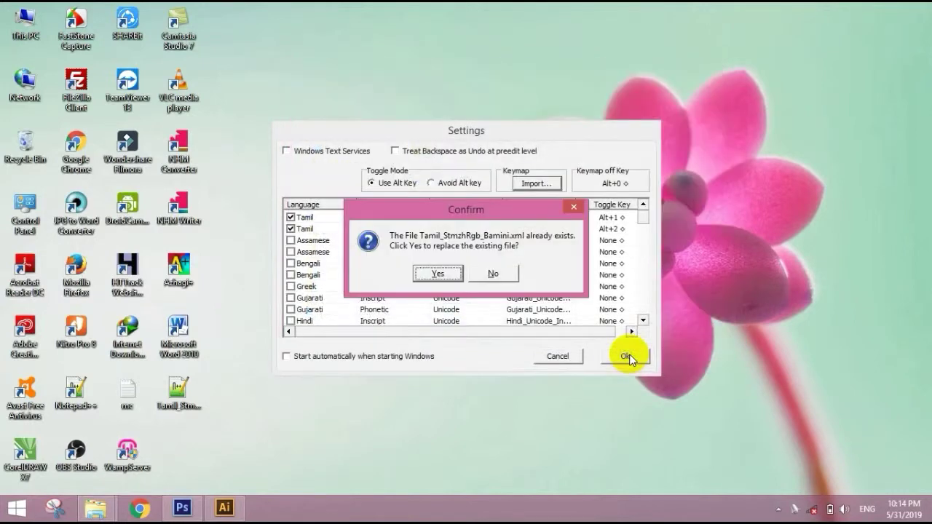
{"action": "left_click", "coordinate": [482, 278]}
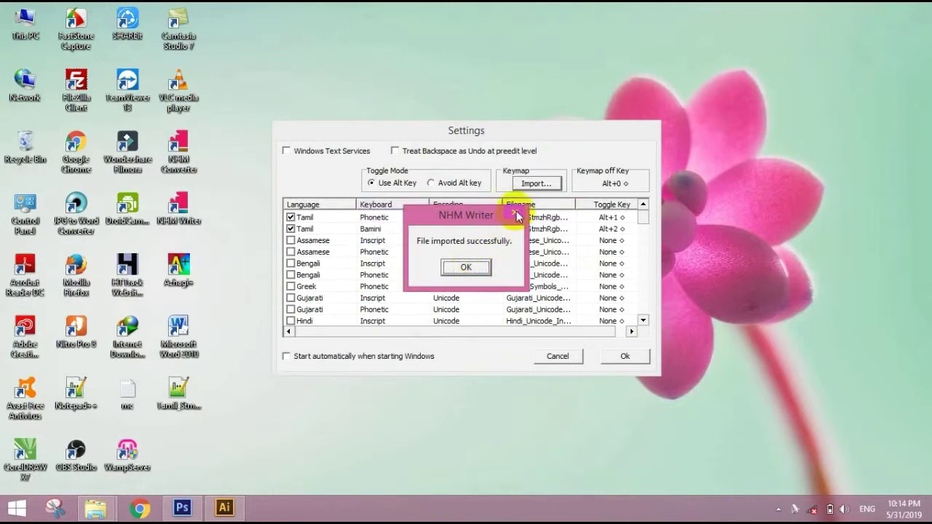
{"action": "left_click", "coordinate": [461, 268]}
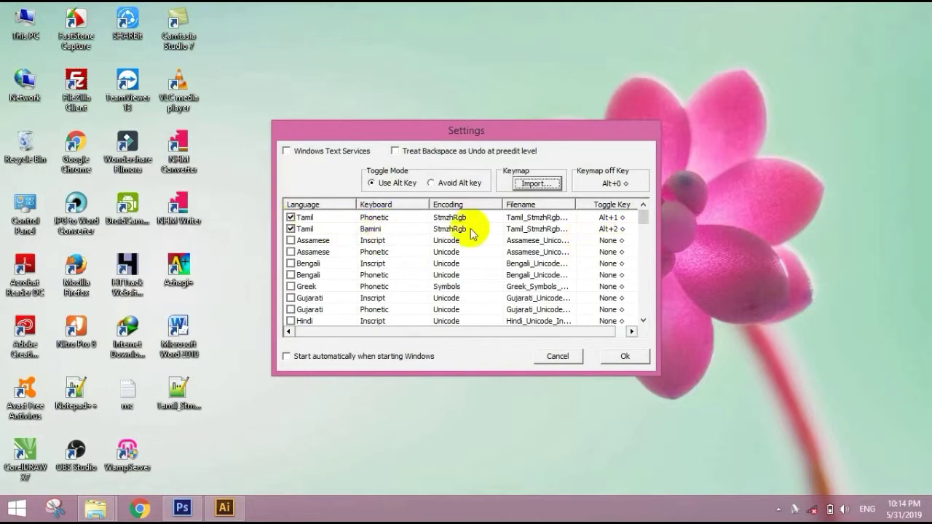
{"action": "left_click_drag", "start_coordinate": [643, 213], "coordinate": [644, 230]}
{"action": "left_click", "coordinate": [619, 251]}
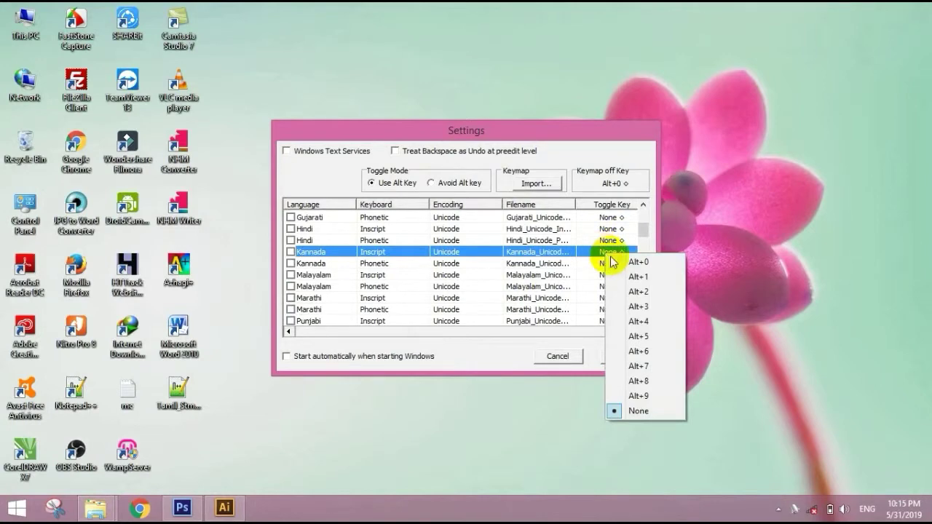
{"action": "left_click", "coordinate": [514, 343]}
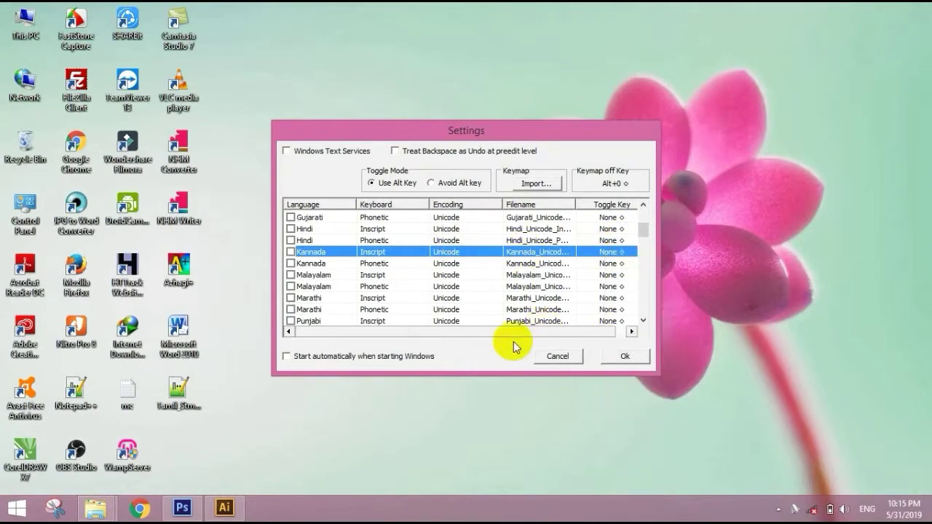
{"action": "left_click_drag", "start_coordinate": [640, 233], "coordinate": [645, 209]}
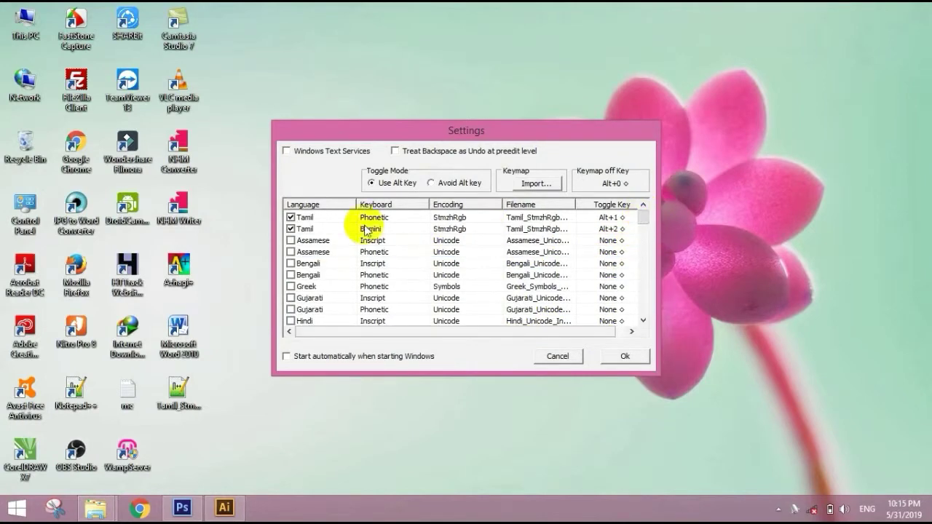
- Select the enabled Tamil Bamini StmzhRgb keymap, apply the settings and let NHM Writer restart
{"action": "left_click", "coordinate": [335, 230]}
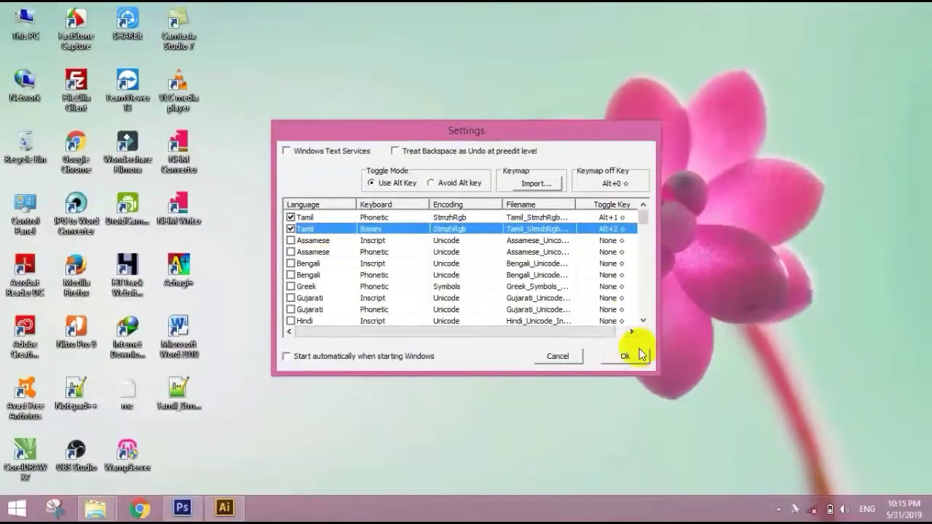
{"action": "left_click", "coordinate": [635, 356]}
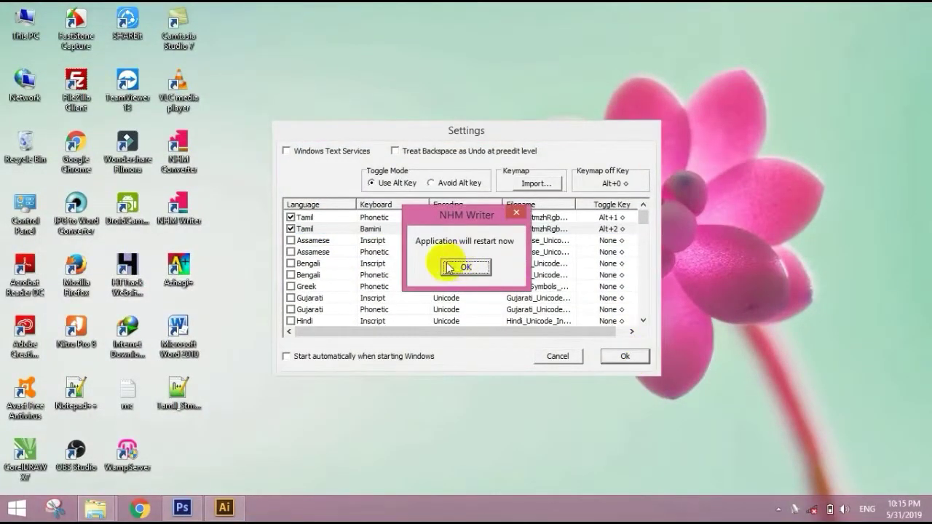
{"action": "left_click", "coordinate": [464, 269]}
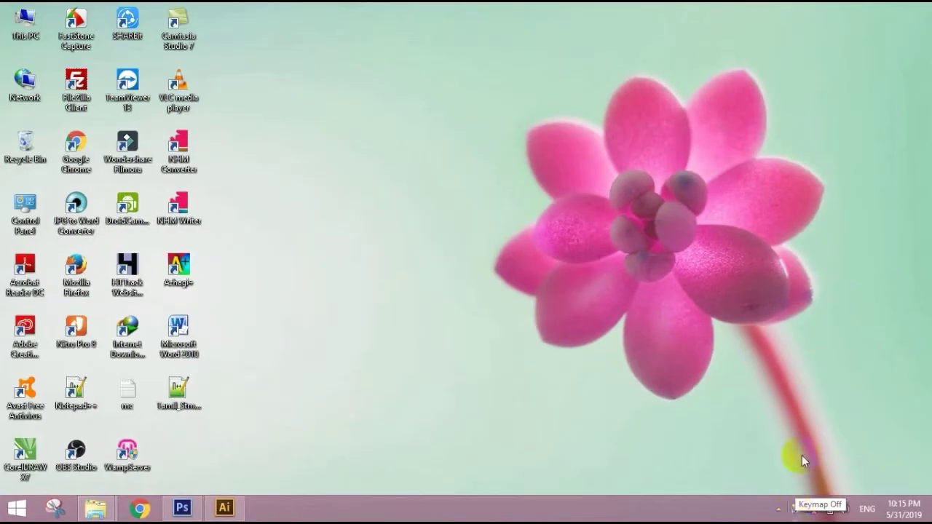
- Switch to Photoshop and write the Tamil word தமிழ் in a text layer near the canvas's upper-left corner
{"action": "left_click", "coordinate": [188, 510]}
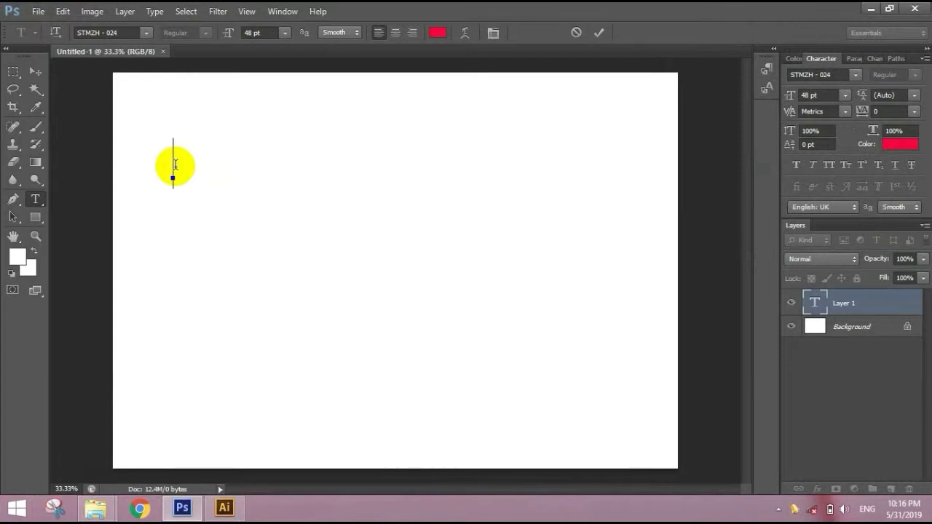
{"action": "type", "text": "T"}
{"action": "left_click", "coordinate": [176, 166]}
{"action": "key", "text": "BackSpace"}
{"action": "type", "text": "f"}
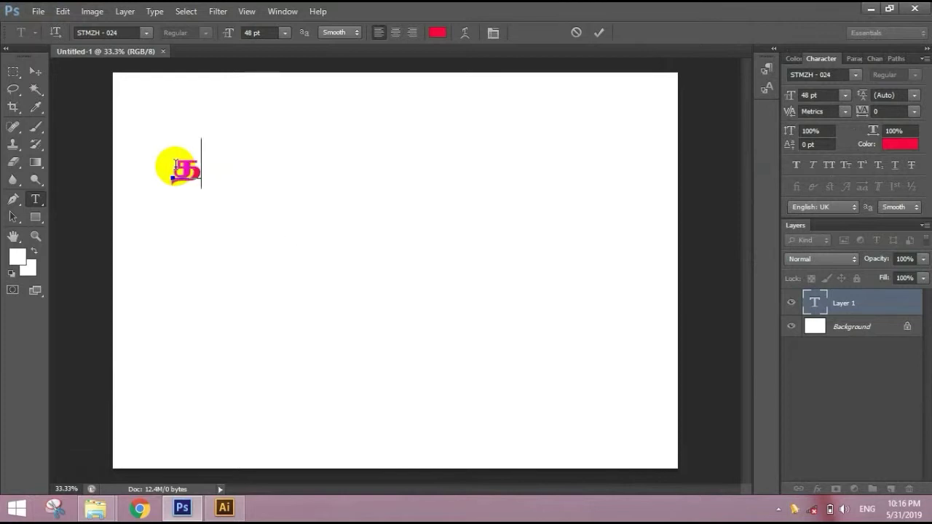
{"action": "type", "text": "f"}
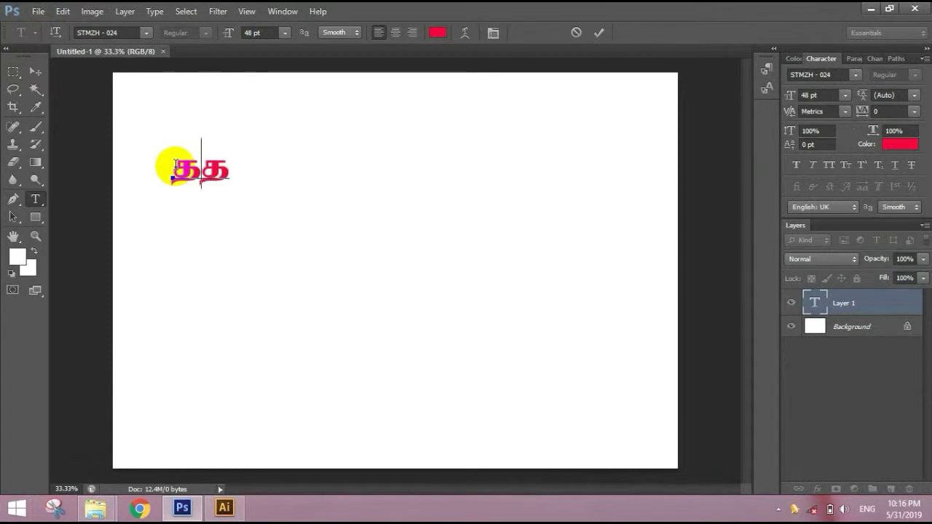
{"action": "key", "text": "BackSpace"}
{"action": "type", "text": "kp"}
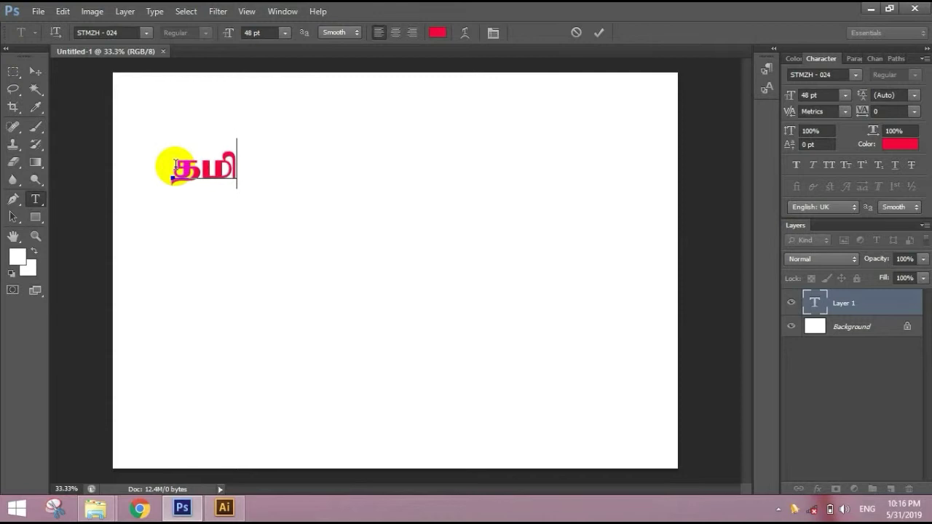
{"action": "type", "text": "ழ்"}
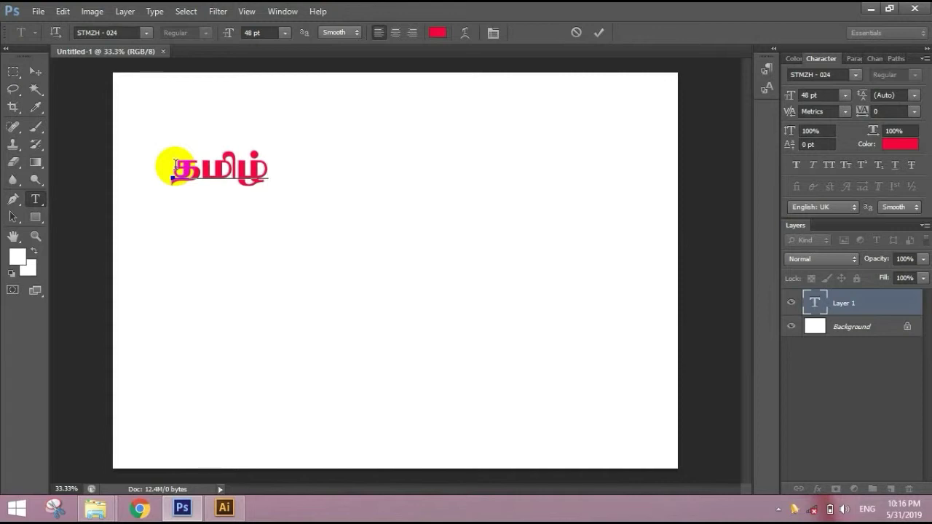
- Add the second word மொழி after தமிழ், correcting mistyped letters until the text reads தமிழ் மொழி
{"action": "type", "text": "மொ"}
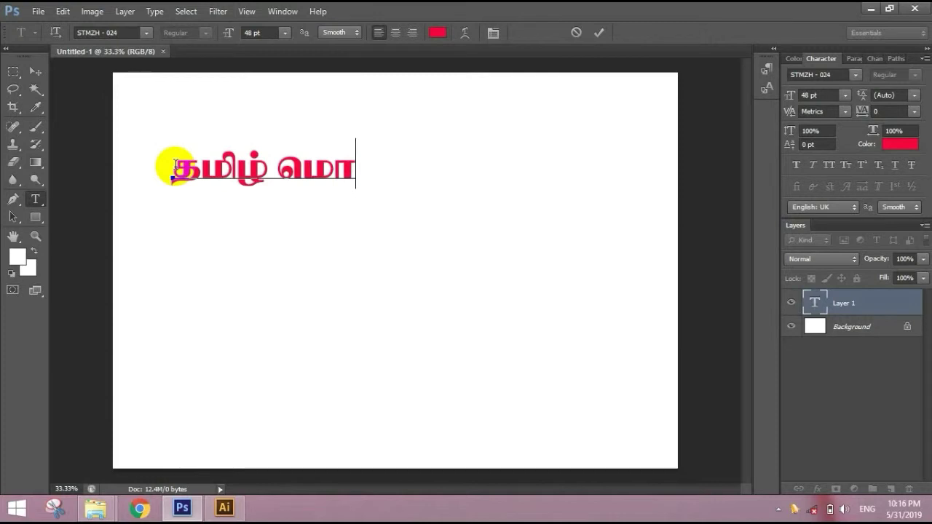
{"action": "type", "text": "ர"}
{"action": "key", "text": "Left"}
{"action": "key", "text": "Delete"}
{"action": "type", "text": "ழட"}
{"action": "key", "text": "BackSpace"}
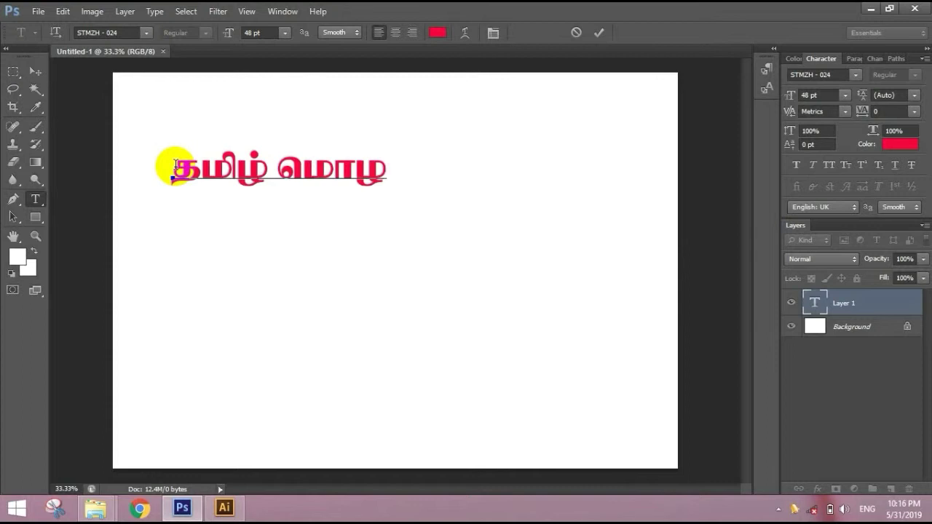
{"action": "key", "text": "BackSpace"}
{"action": "type", "text": "ை"}
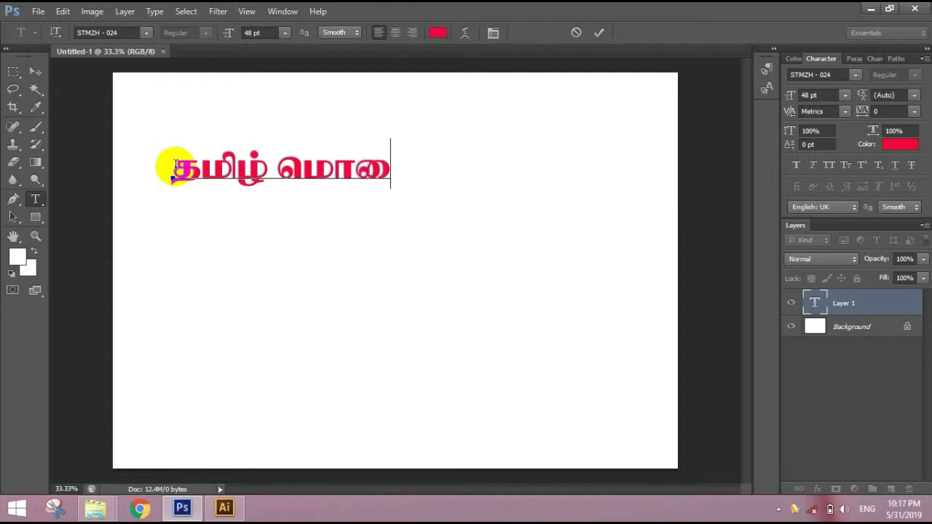
{"action": "key", "text": "Left"}
{"action": "key", "text": "Delete"}
{"action": "type", "text": "ழ"}
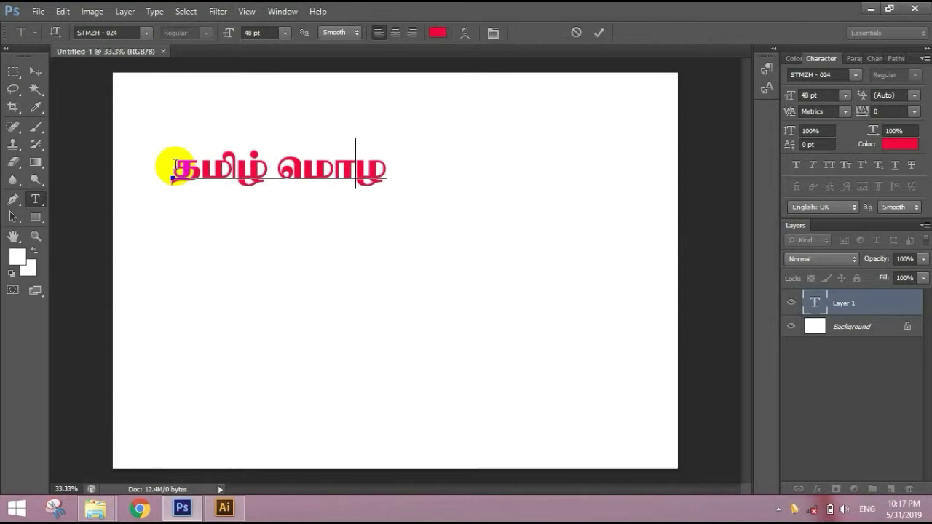
{"action": "type", "text": "ி"}
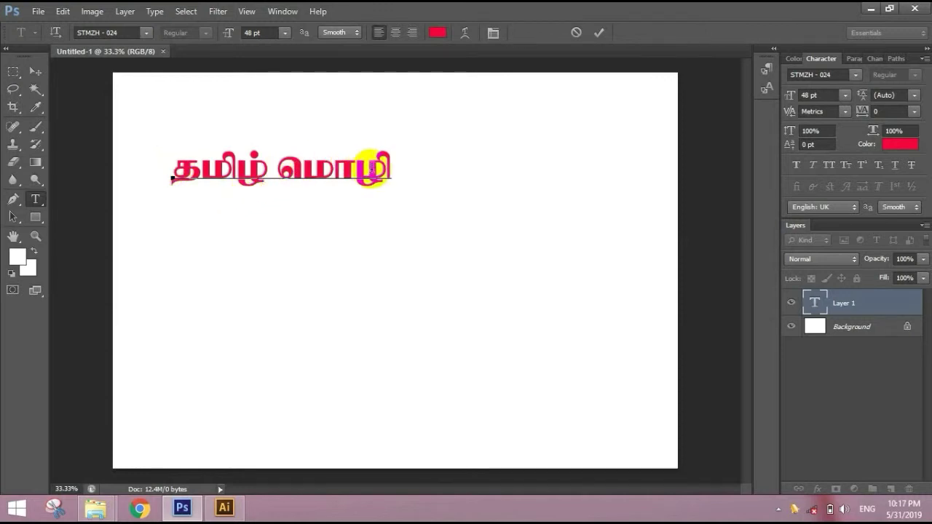
- Append the number 1234 after the Tamil words, commit the text layer and switch to the Move tool
{"action": "left_click_drag", "start_coordinate": [391, 168], "coordinate": [183, 166]}
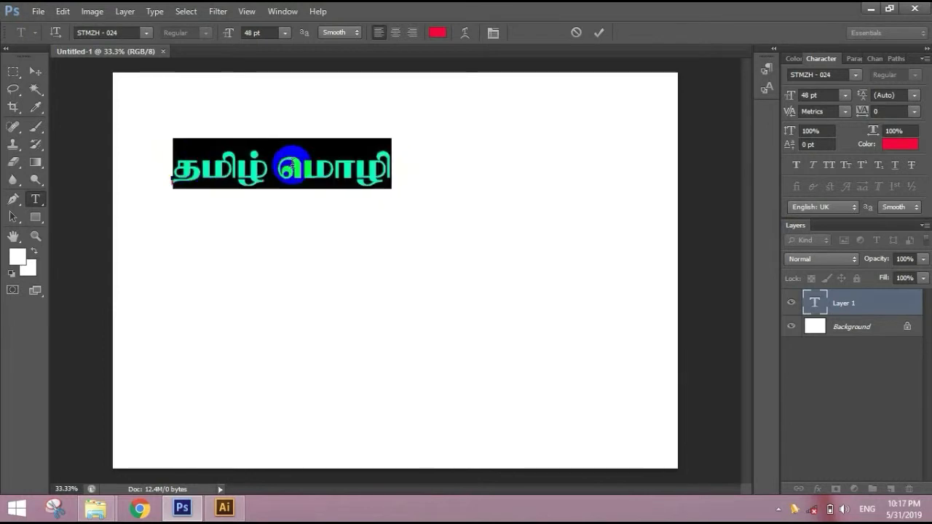
{"action": "left_click", "coordinate": [367, 164]}
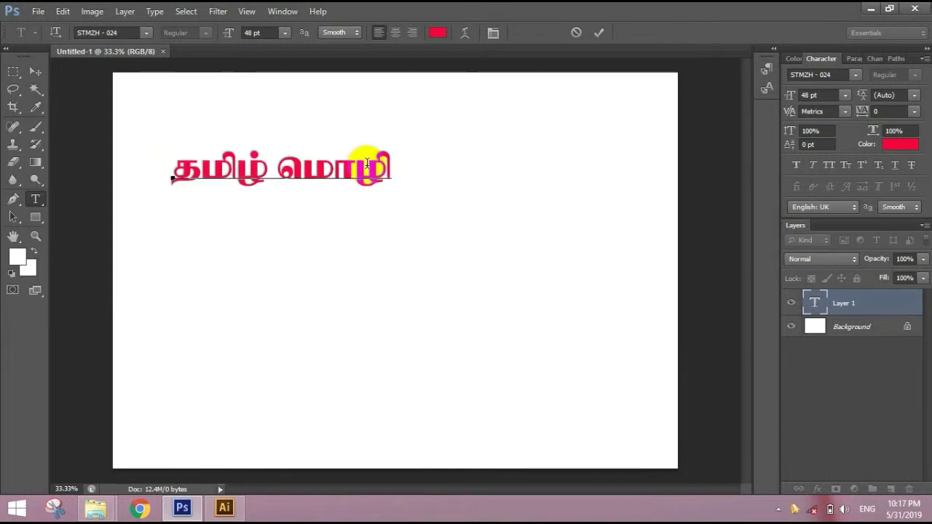
{"action": "left_click", "coordinate": [386, 160]}
{"action": "type", "text": "1"}
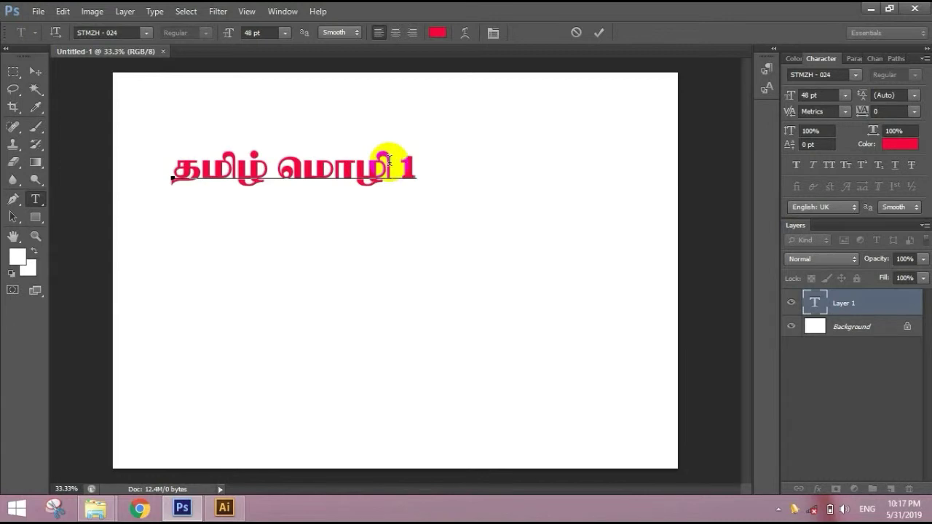
{"action": "type", "text": "23"}
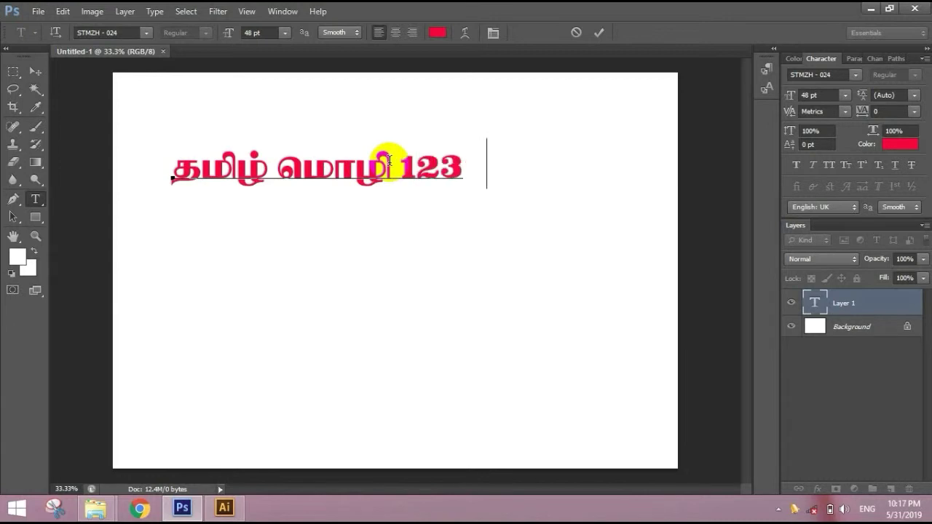
{"action": "type", "text": "4"}
{"action": "left_click", "coordinate": [34, 71]}
- Switch to Illustrator and write the Tamil word தமிழ் as point text near the artboard's upper-left corner
{"action": "mouse_move", "coordinate": [224, 516]}
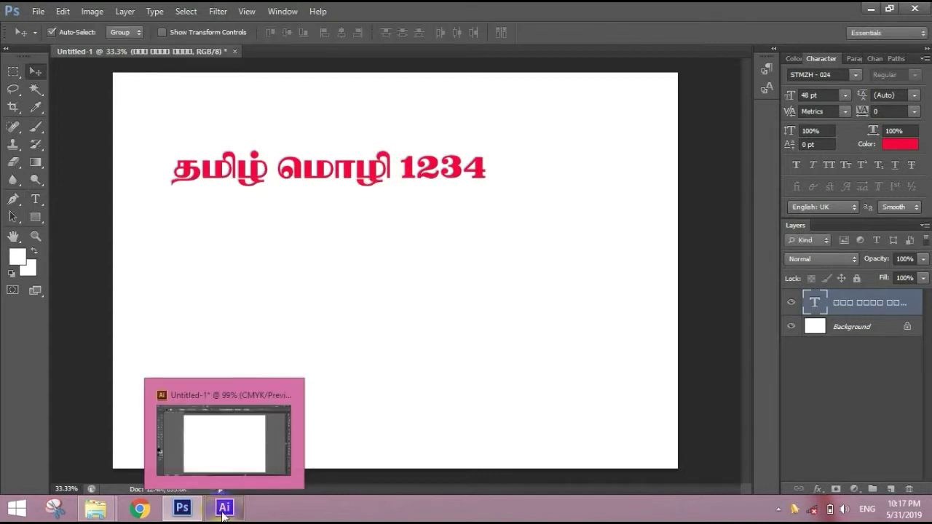
{"action": "left_click", "coordinate": [224, 508]}
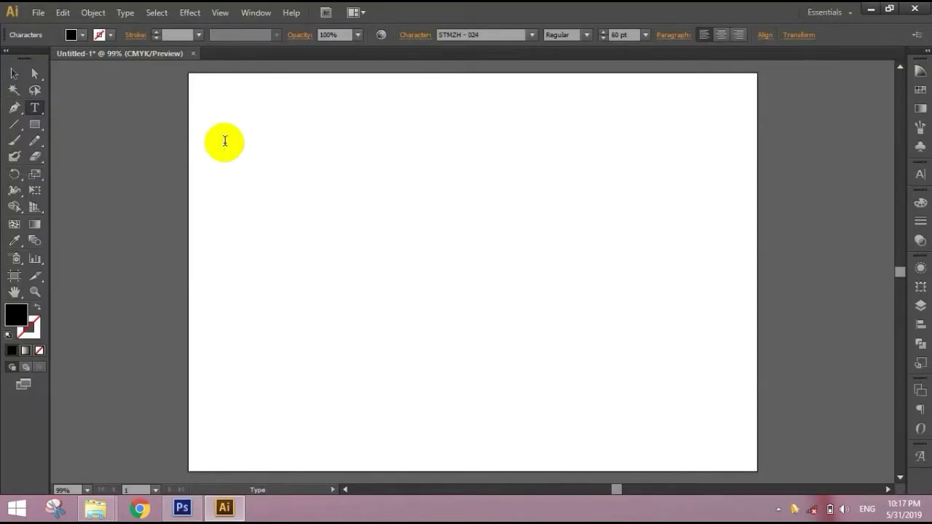
{"action": "left_click", "coordinate": [224, 141]}
{"action": "type", "text": "a"}
{"action": "key", "text": "BackSpace"}
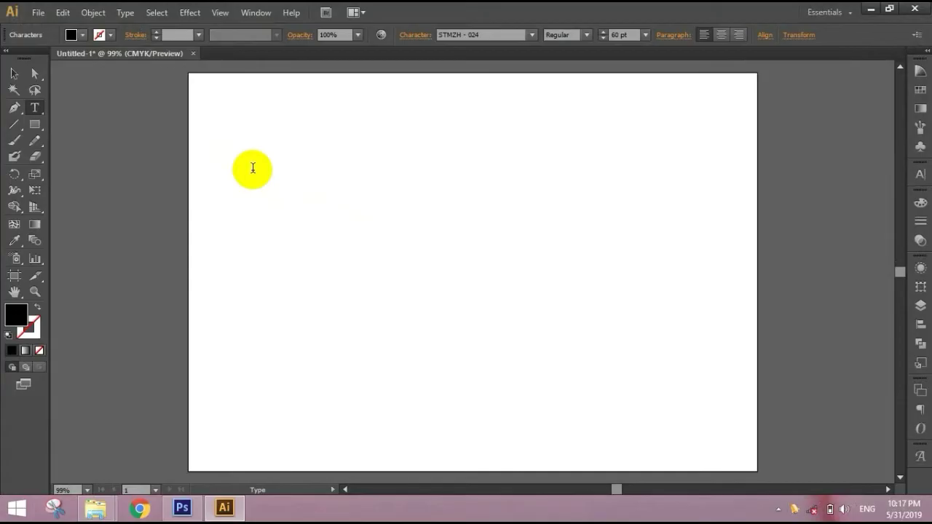
{"action": "type", "text": "த"}
{"action": "type", "text": "ம"}
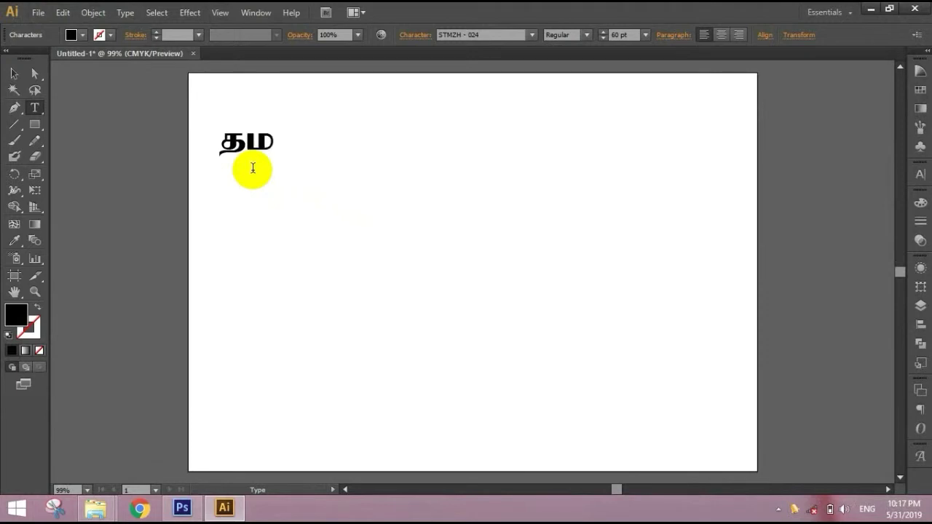
{"action": "type", "text": "ிழ்"}
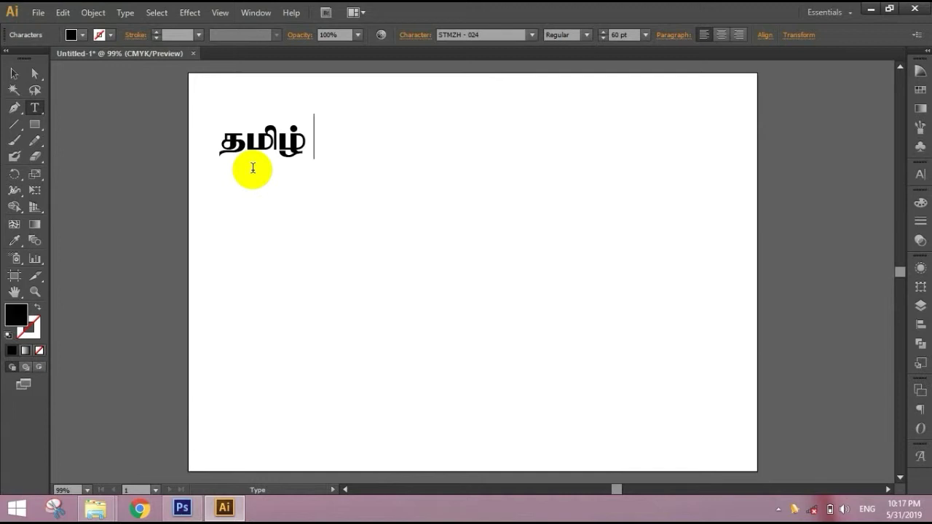
- Add the second word மொழி after தமிழ் in the same text line
{"action": "type", "text": " எ"}
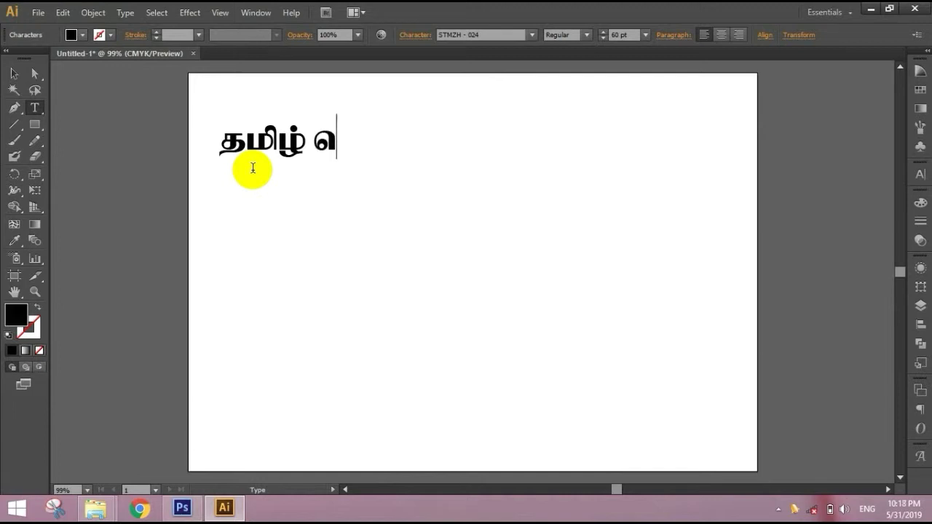
{"action": "type", "text": "ம"}
{"action": "type", "text": "ாழி"}
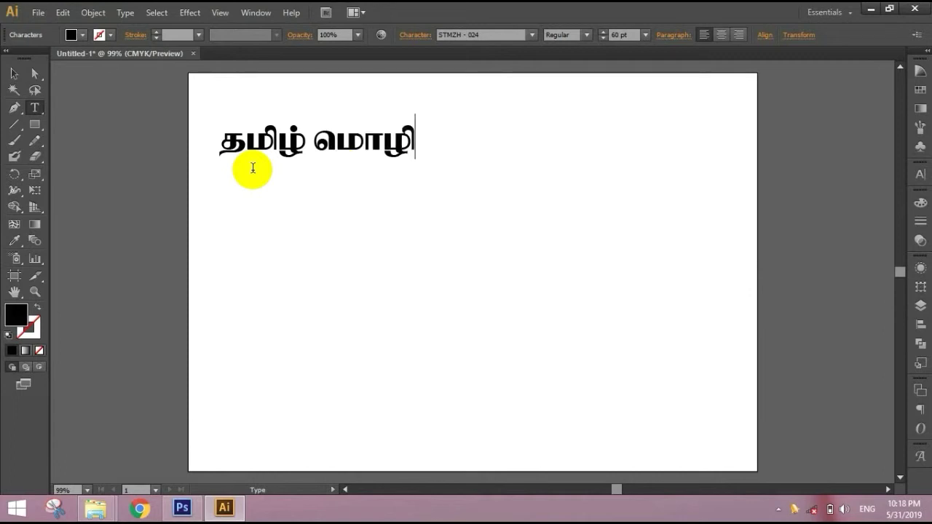
- Set the whole Tamil text to 73 pt and change its font to STMZH - 031
{"action": "key", "text": "ctrl+a"}
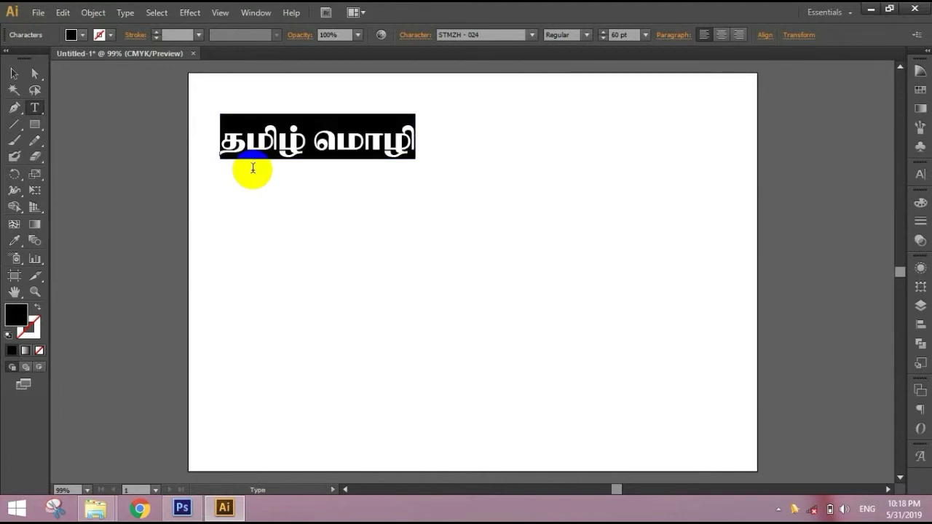
{"action": "left_click", "coordinate": [618, 34]}
{"action": "scroll", "coordinate": [620, 34], "scroll_direction": "up", "scroll_amount": 8}
{"action": "scroll", "coordinate": [620, 34], "scroll_direction": "up", "scroll_amount": 5}
{"action": "left_click", "coordinate": [513, 34]}
{"action": "scroll", "coordinate": [512, 34], "scroll_direction": "down", "scroll_amount": 6}
{"action": "scroll", "coordinate": [512, 34], "scroll_direction": "down", "scroll_amount": 2}
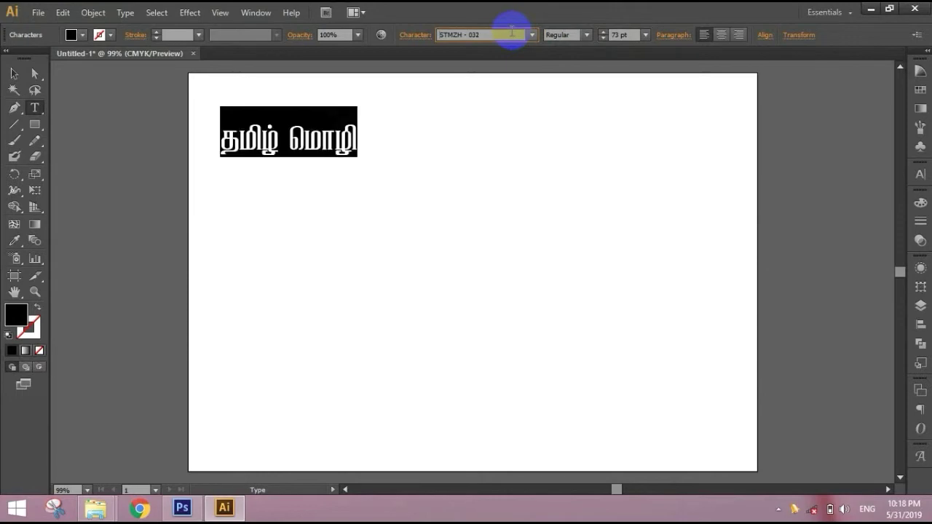
{"action": "scroll", "coordinate": [513, 34], "scroll_direction": "up", "scroll_amount": 1}
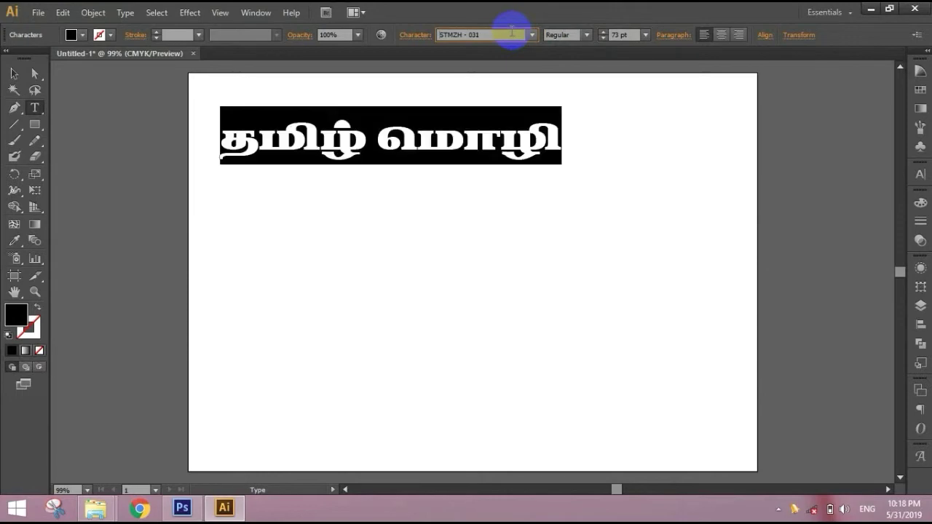
- Shift the text object slightly down and to the right, and append the number 123456 after மொழி
{"action": "left_click", "coordinate": [12, 74]}
{"action": "left_click", "coordinate": [395, 129]}
{"action": "left_click_drag", "start_coordinate": [418, 136], "coordinate": [442, 148]}
{"action": "double_click", "coordinate": [561, 149]}
{"action": "type", "text": "123456"}
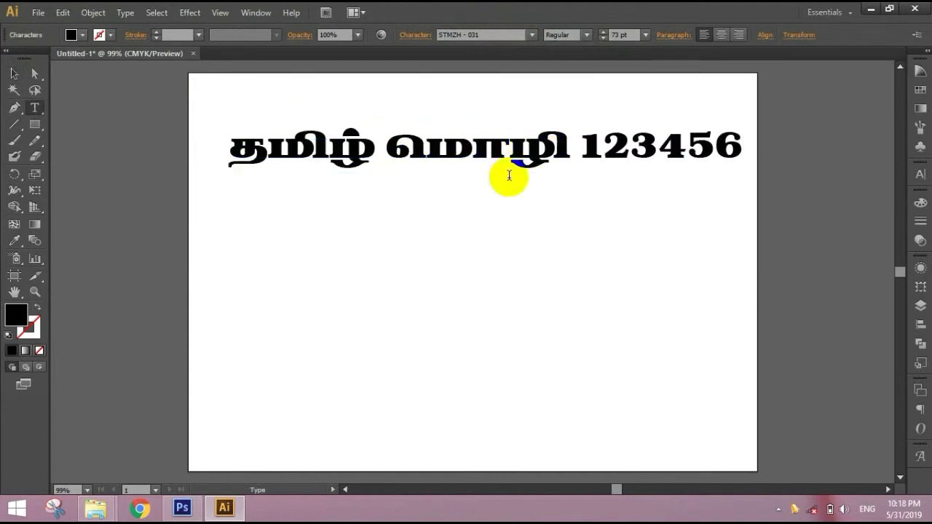
- Move the text line slightly up and to the left with the Selection tool and deselect it
{"action": "left_click", "coordinate": [14, 74]}
{"action": "left_click_drag", "start_coordinate": [329, 159], "coordinate": [313, 151]}
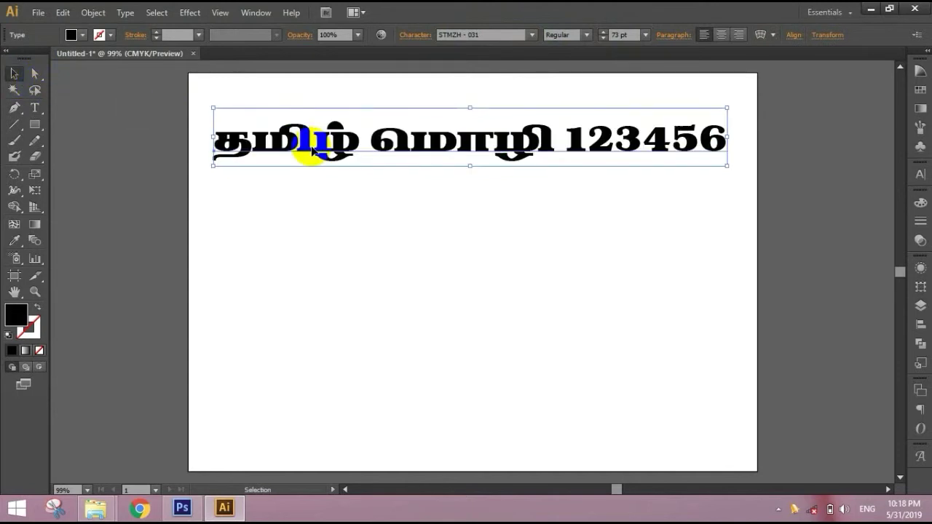
{"action": "left_click", "coordinate": [324, 185]}
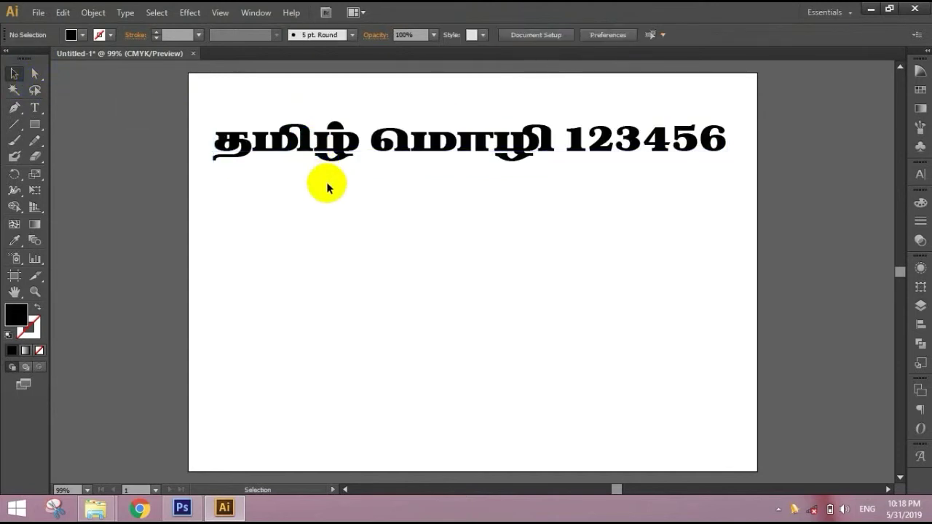
- Minimize Illustrator, locate the Tamil_StmzhRgb_Bamini keymap file on the desktop and refresh the desktop
{"action": "left_click", "coordinate": [869, 9]}
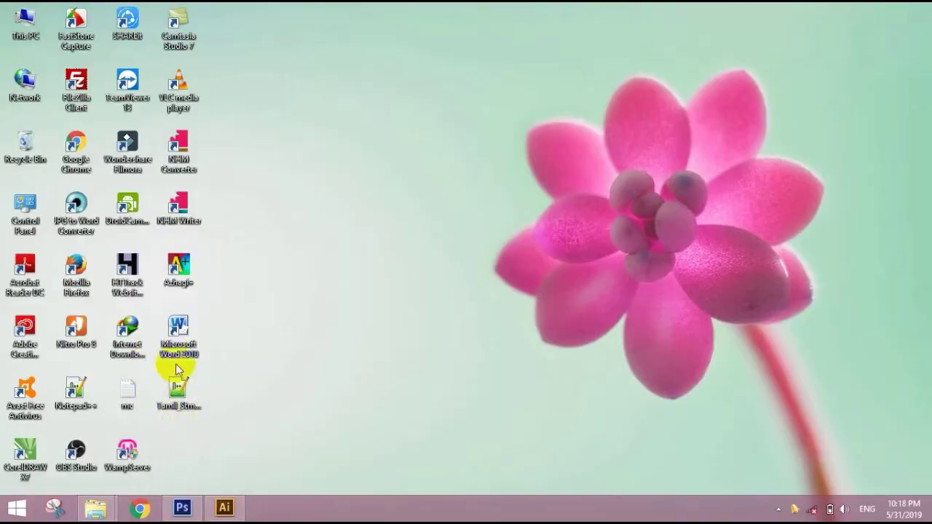
{"action": "left_click", "coordinate": [184, 411]}
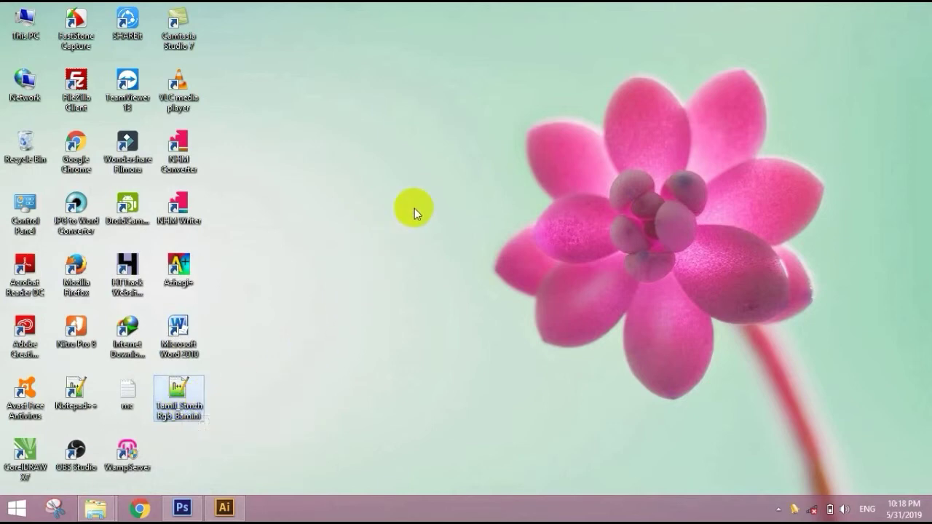
{"action": "right_click", "coordinate": [449, 171]}
{"action": "left_click", "coordinate": [458, 209]}
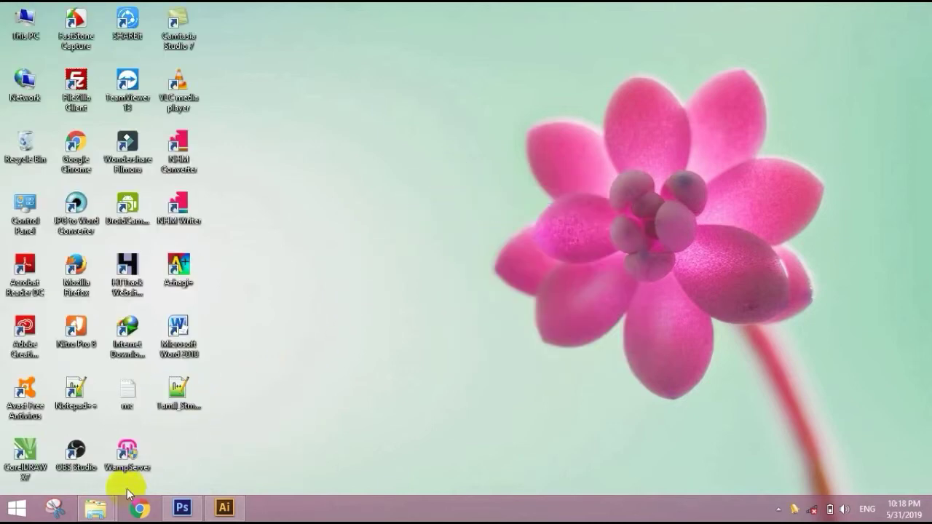
{"action": "left_click", "coordinate": [94, 507]}
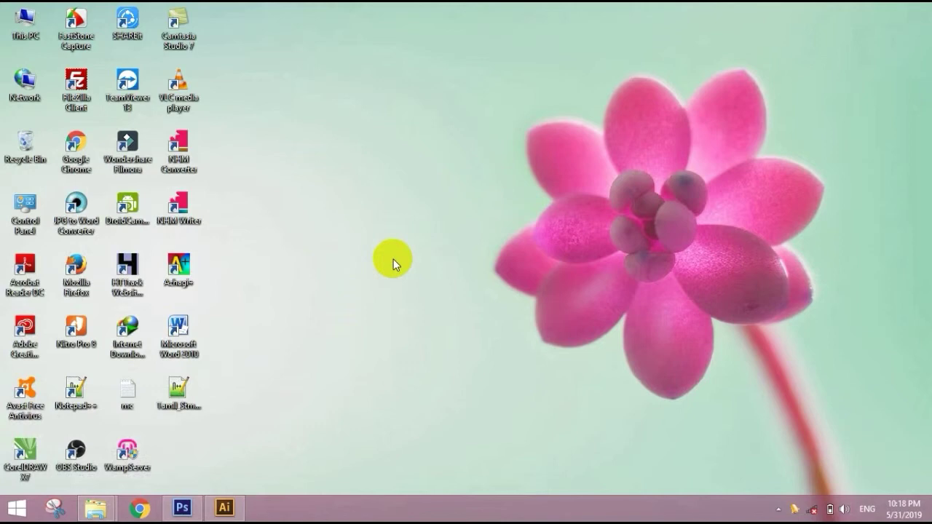
{"action": "left_click", "coordinate": [224, 508]}
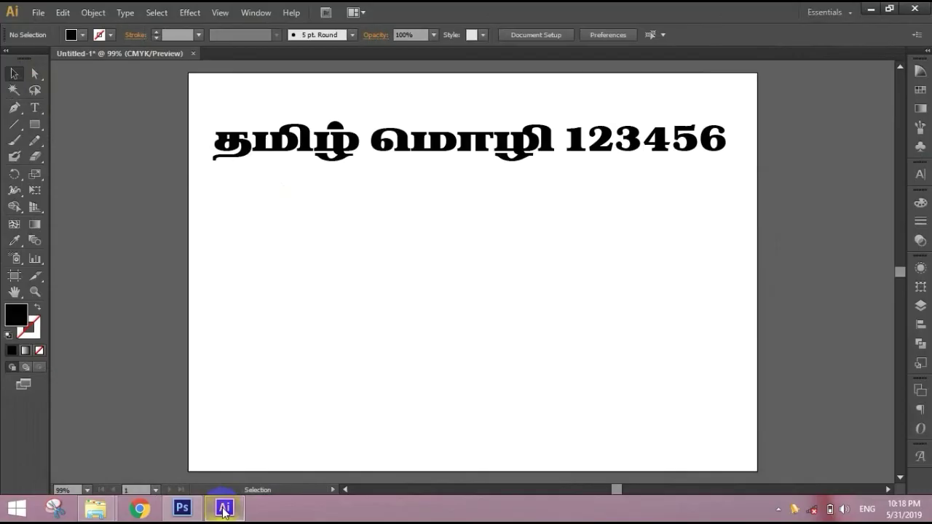
{"action": "left_click", "coordinate": [223, 510]}
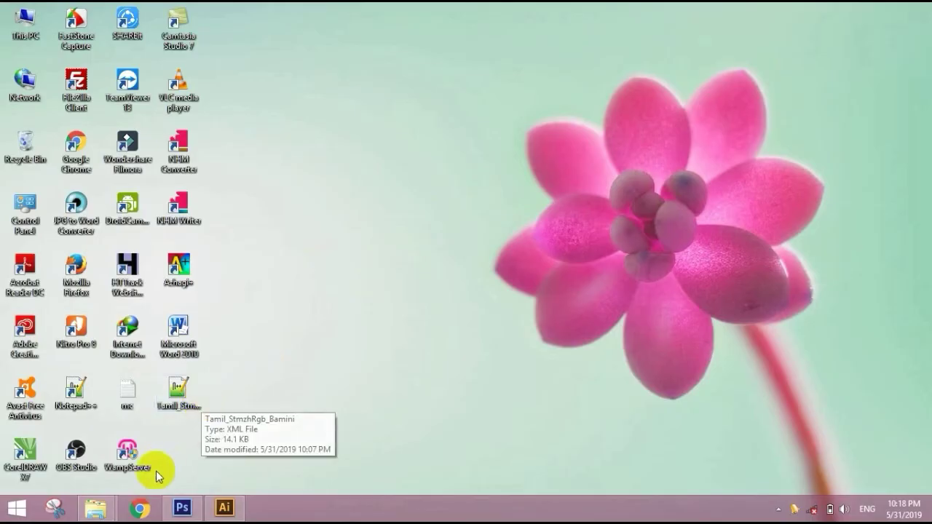